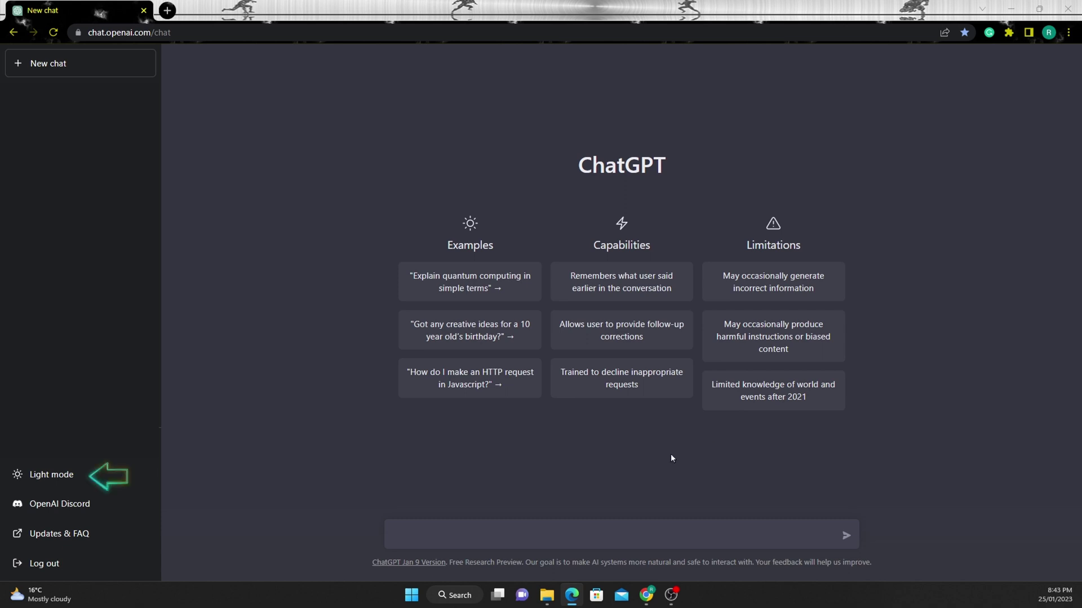
# Step: Switch to Light mode and back to Dark, then ask 'what is artificial intelligence'
pyautogui.click(54, 474)
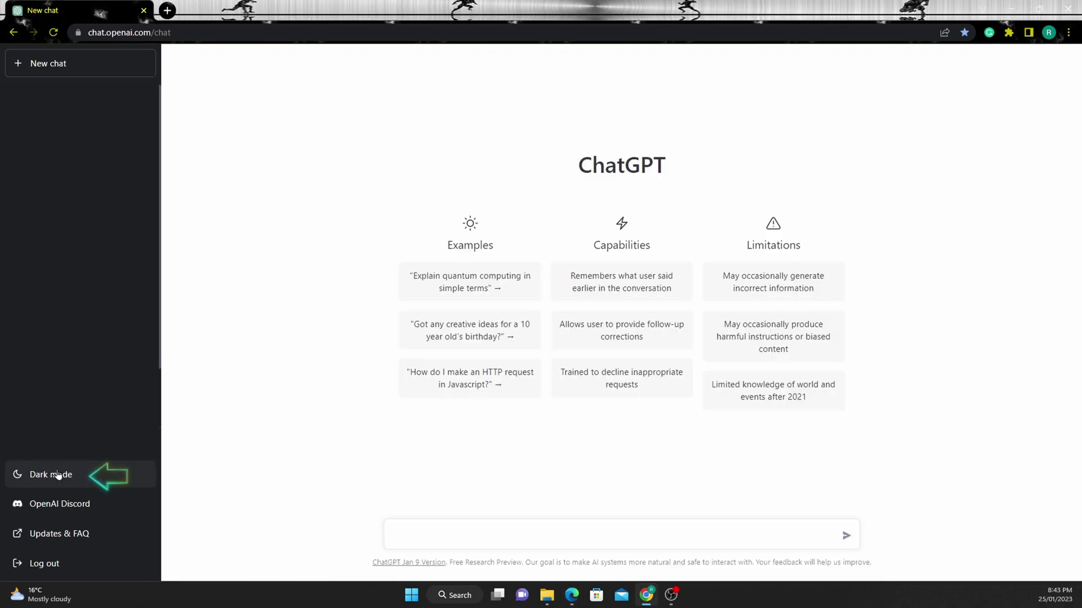
pyautogui.click(58, 475)
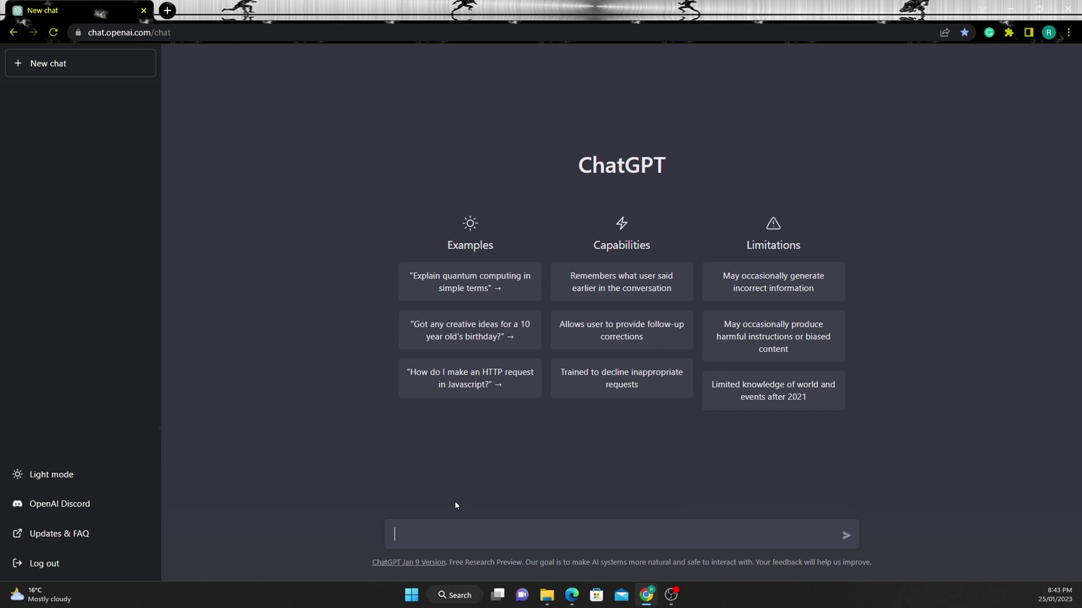
pyautogui.write('what is artificial intelligence')
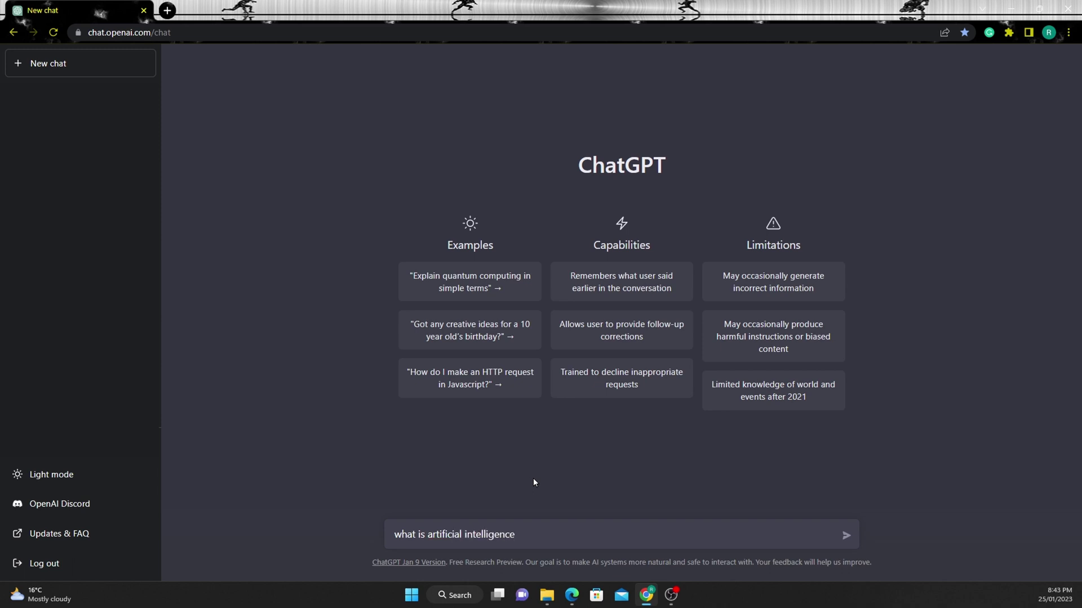
pyautogui.press('Return')
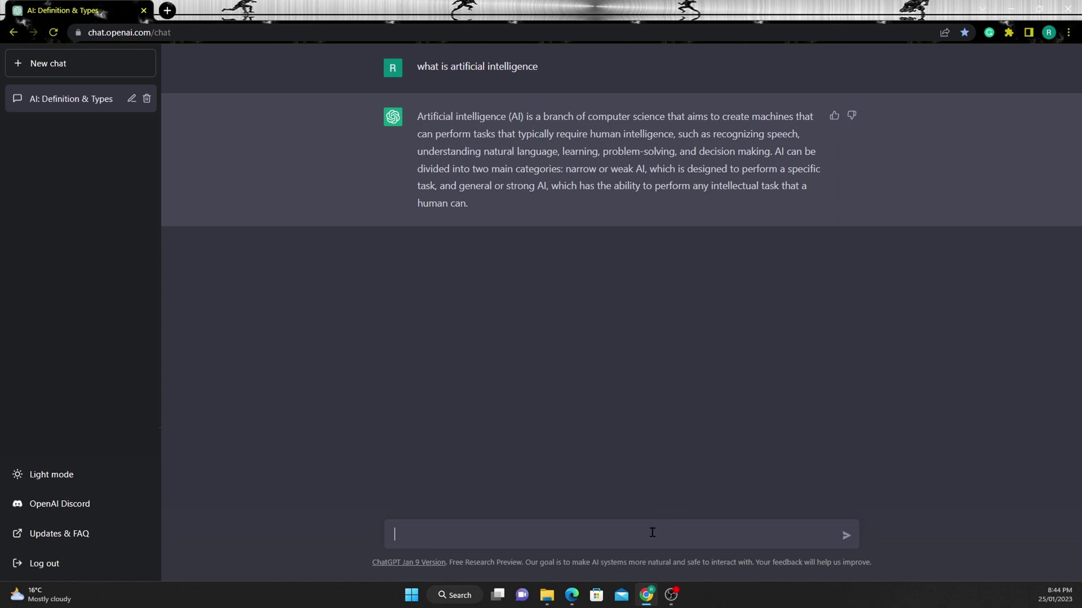
# Step: Send the follow-up 'explain this to a layman' about the AI answer
pyautogui.write('explian')
pyautogui.write(' this top')
pyautogui.write('o a layman')
pyautogui.press('Return')
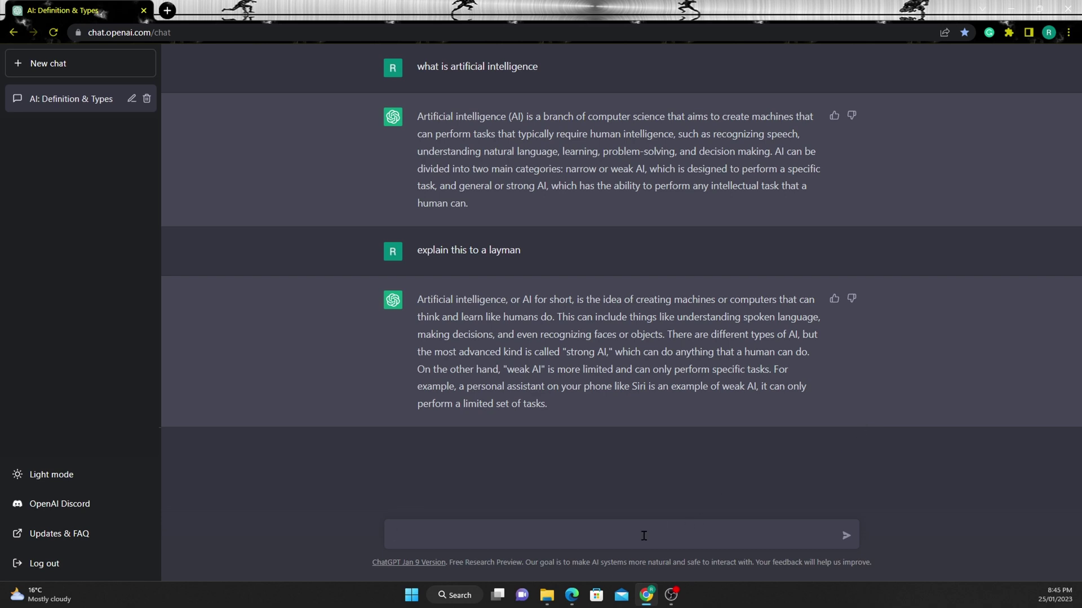
# Step: Send 'explain this to a machine learning engineer' as a follow-up
pyautogui.write('explain this to a machine learning ')
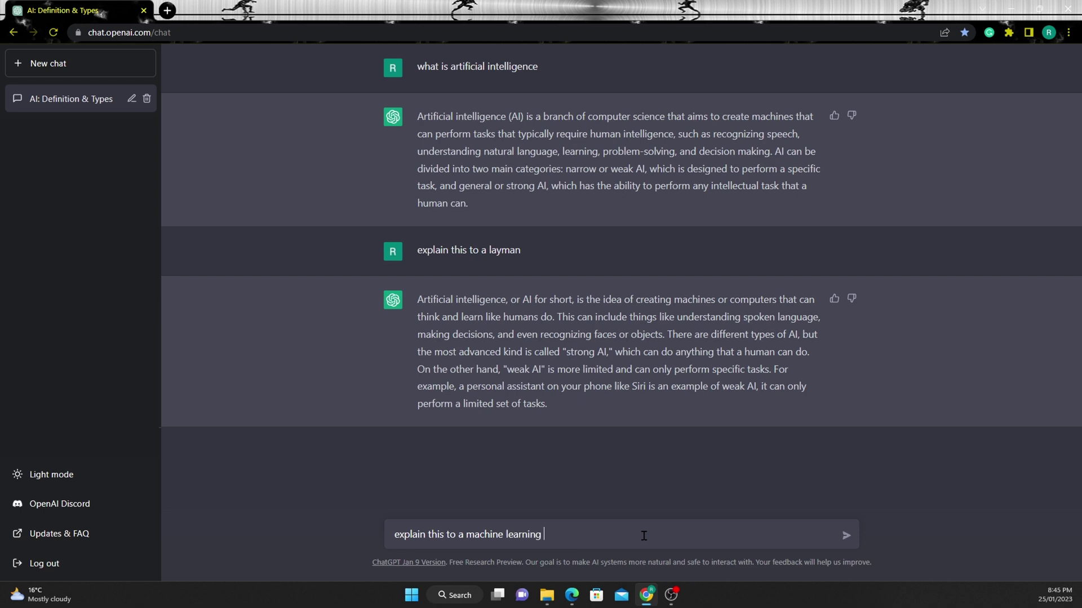
pyautogui.write('engineer')
pyautogui.press('Return')
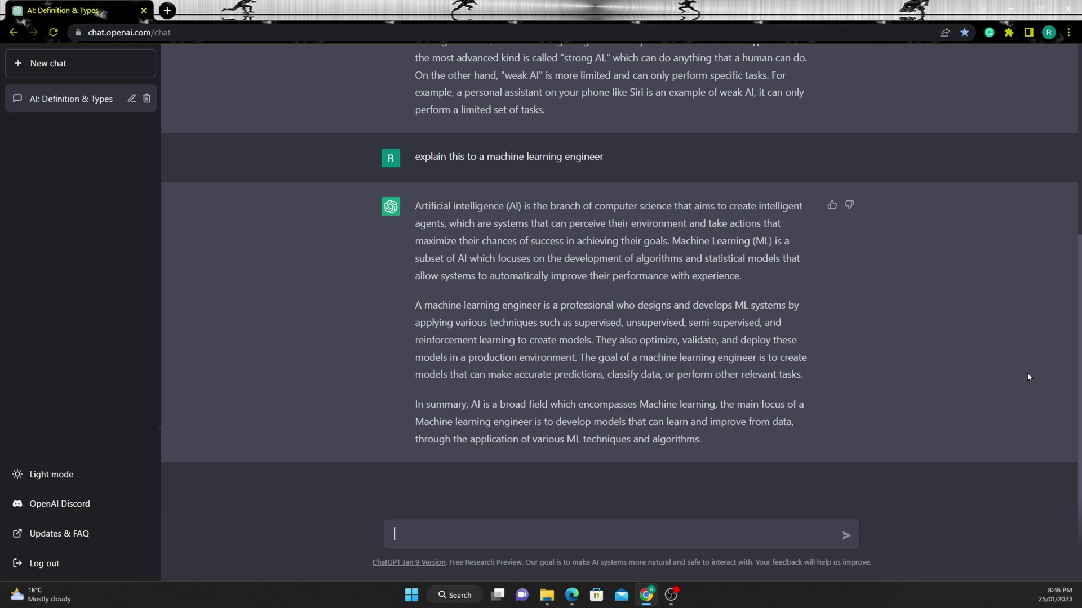
# Step: Send the request 'explain artificial intelligence as a poem'
pyautogui.write('plain artificial intellige')
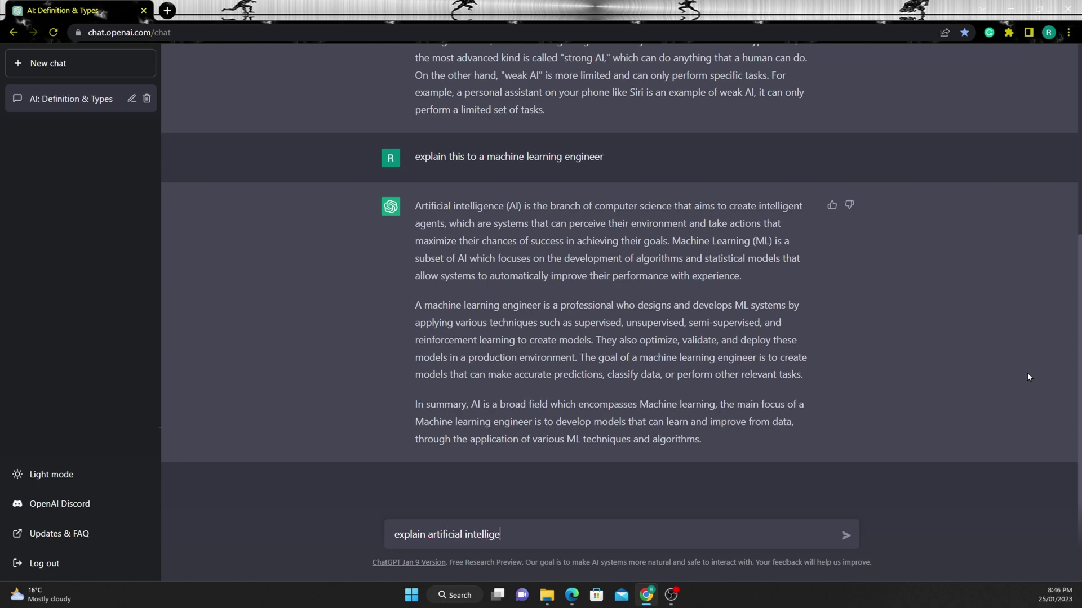
pyautogui.write('nce as a poen')
pyautogui.write('m')
pyautogui.press('Return')
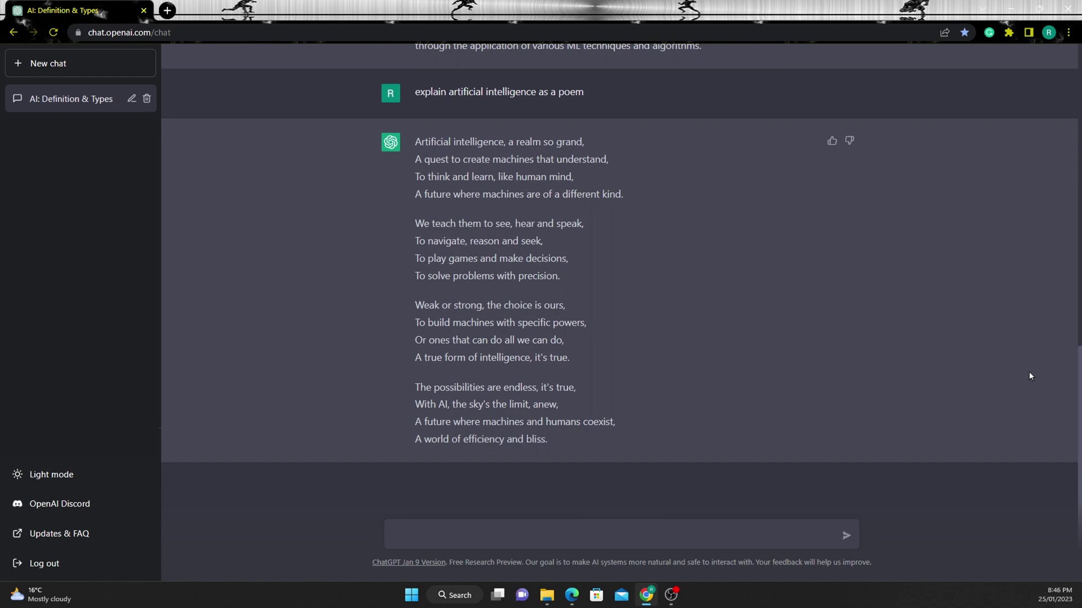
# Step: Ask for the poem as Shakespeare would write it, then for Python pie-chart code
pyautogui.write('explain this as shakespeare would')
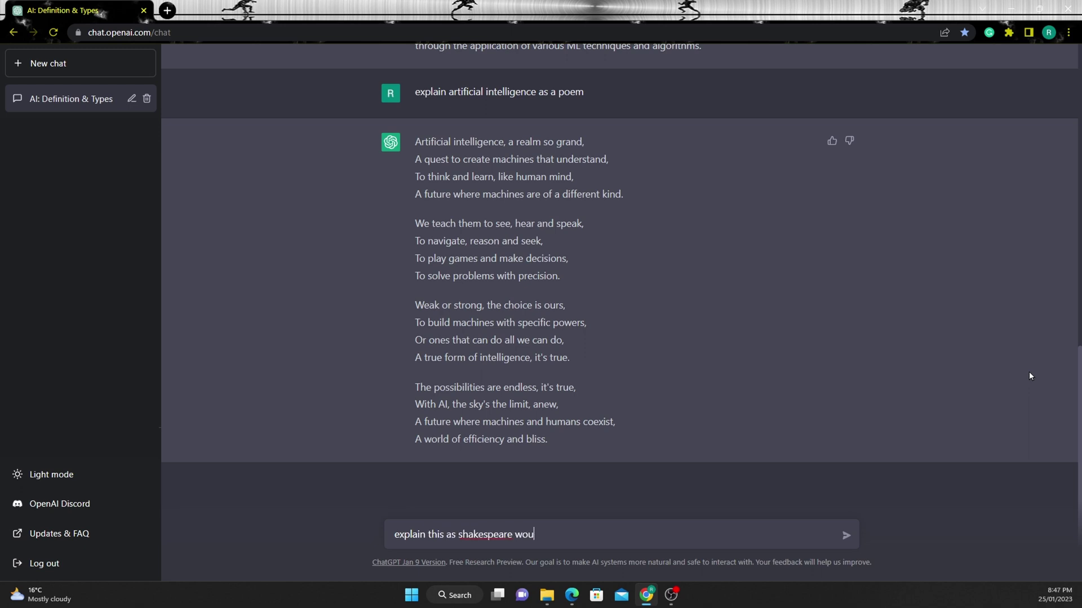
pyautogui.press('Return')
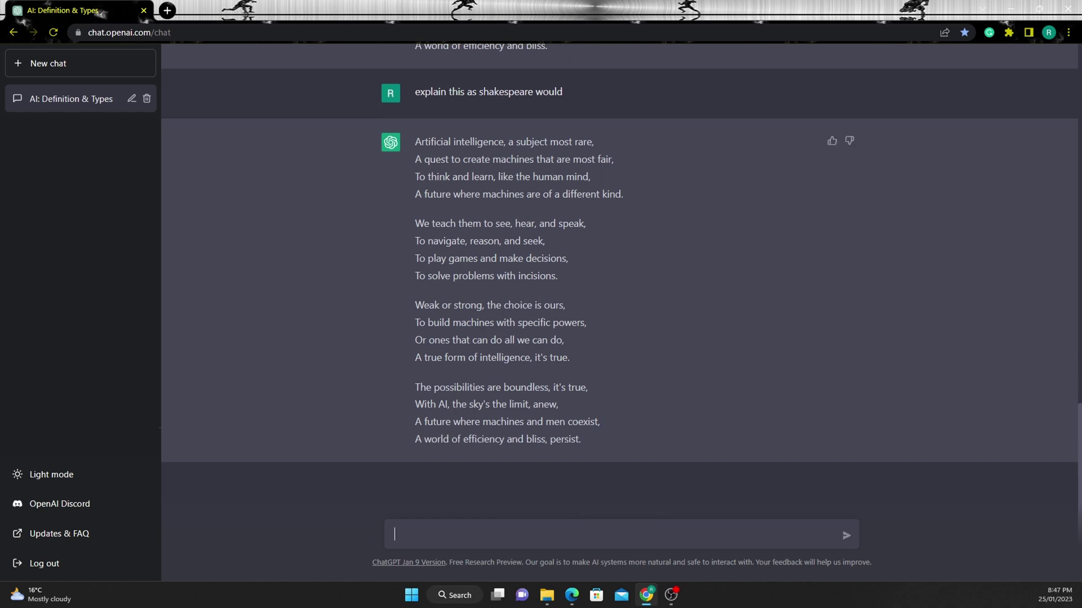
pyautogui.write('write me a python code to generate a pie chart')
pyautogui.press('Return')
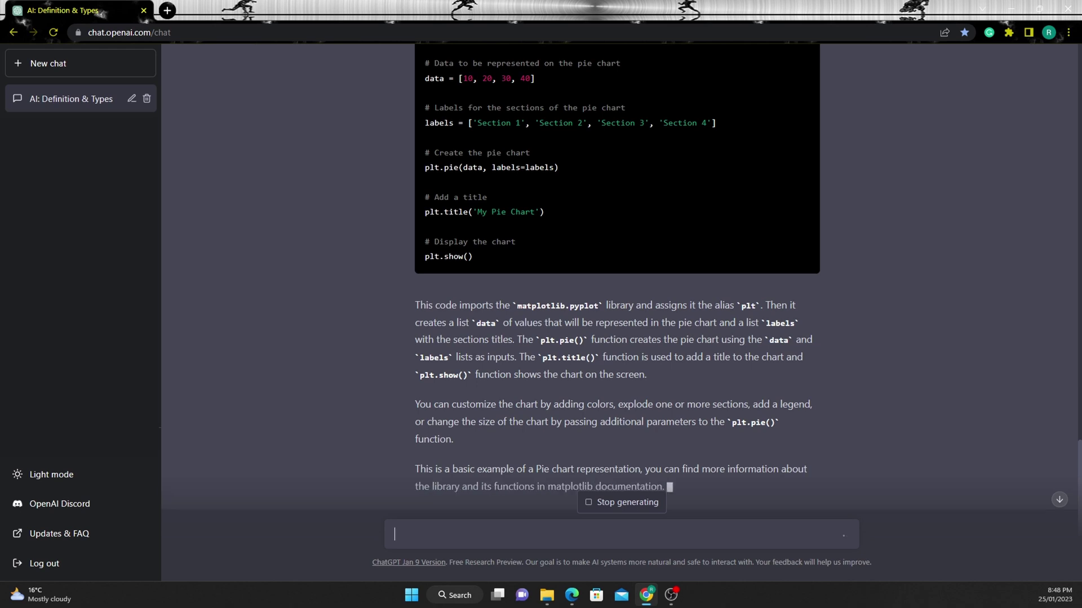
# Step: Scroll back up to the start of the generated pie-chart code block
pyautogui.scroll(1, 994, 316)
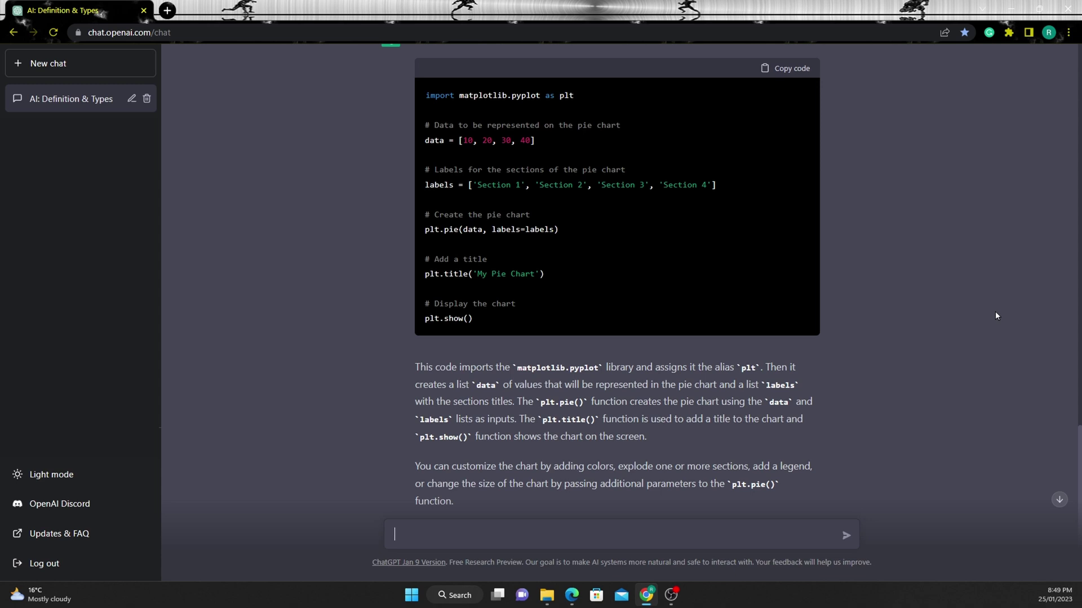
# Step: Paste the pie-chart code into the first Jupyter cell, run it, and return to ChatGPT
pyautogui.click(779, 70)
pyautogui.click(338, 13)
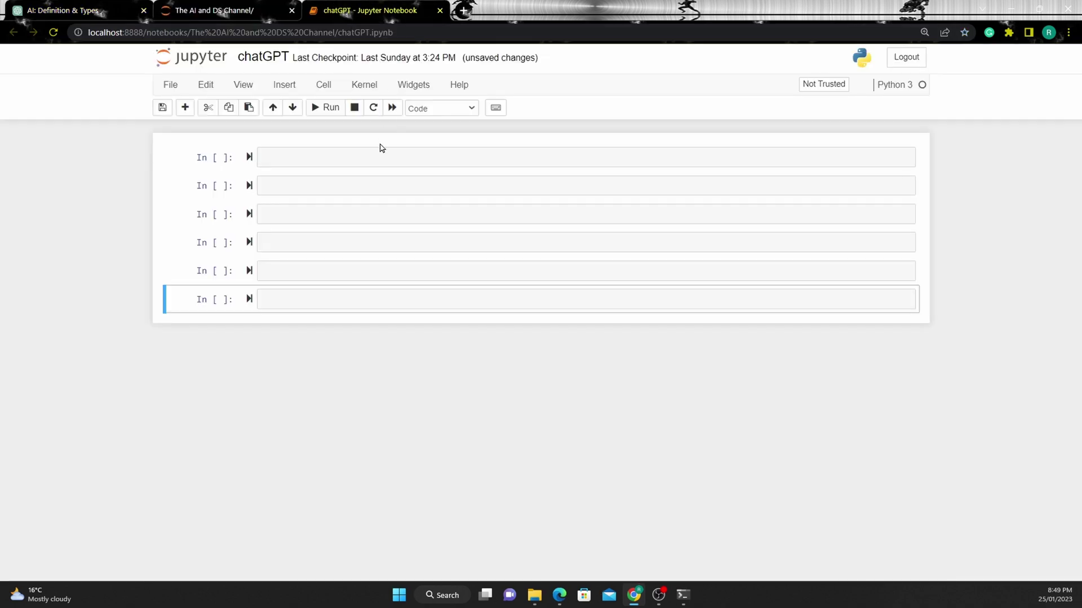
pyautogui.click(360, 160)
pyautogui.write("import matplotlib.pyplot as plt  # Data to be represented on the pie chart data = [10, 20, 30, 40]  # Labels for the sections of the pie chart labels = ['Section 1', 'Section 2', 'Section 3', 'Section 4']  # Create the pie chart plt.pie(data, labels=labels)  # Add a title plt.title('My Pie Chart')  # Display the chart plt.show()")
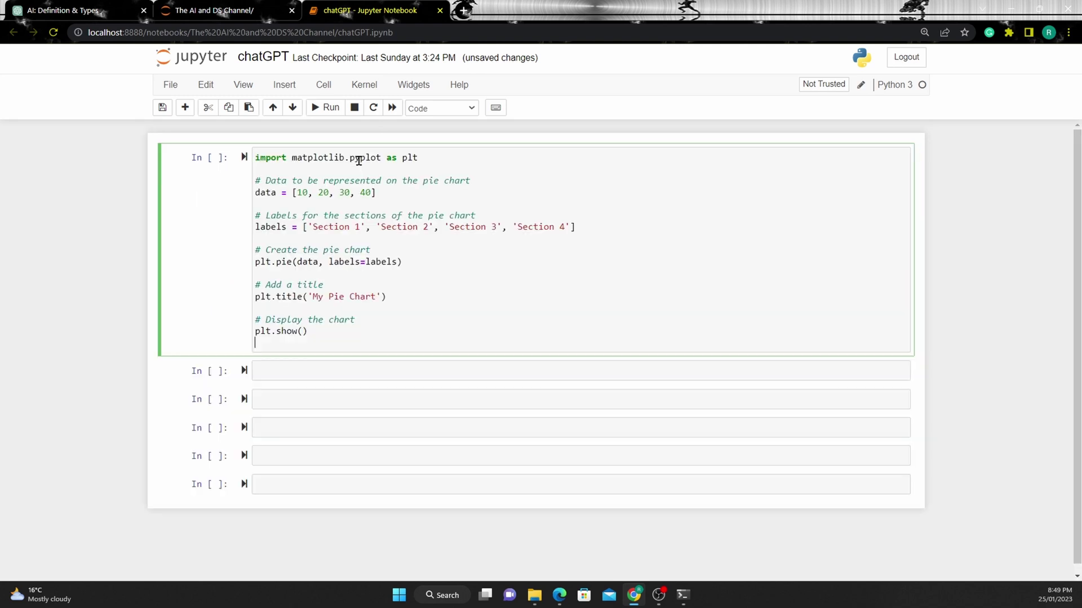
pyautogui.click(244, 158)
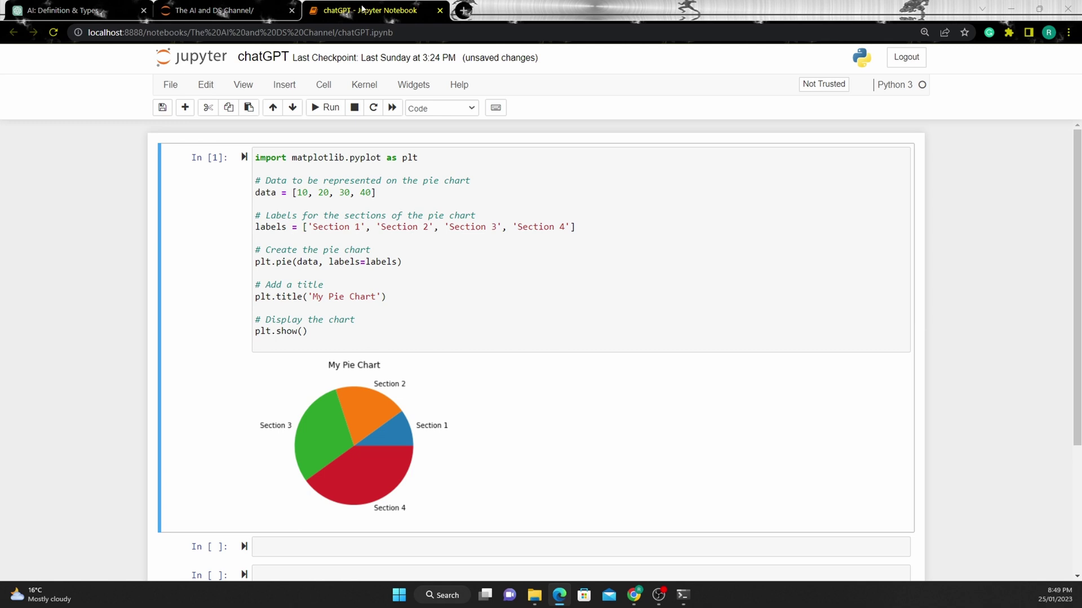
pyautogui.click(101, 7)
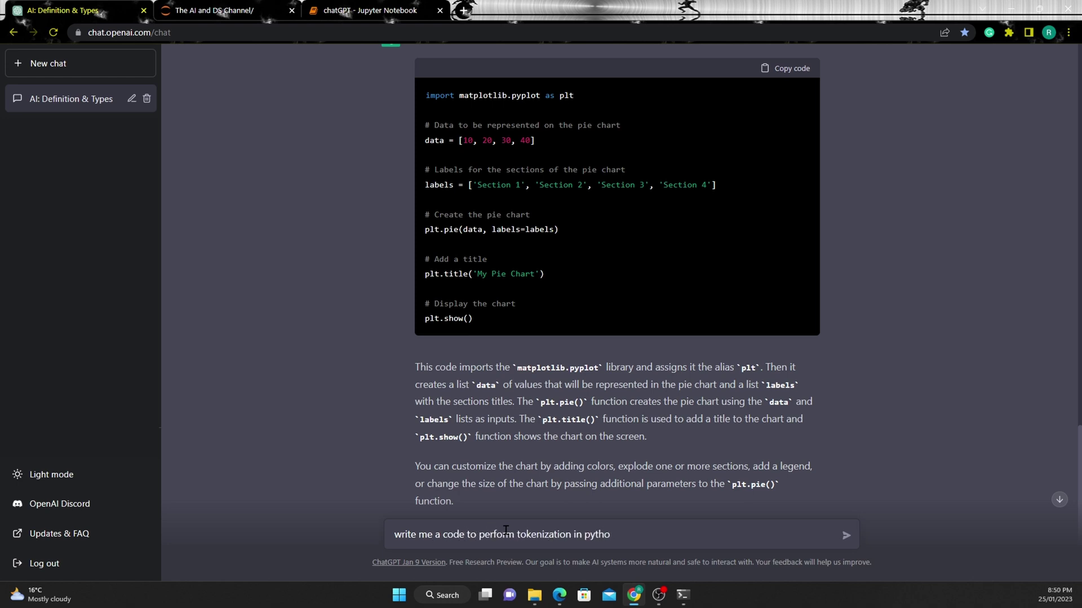
# Step: Send the typed request for Python tokenization code
pyautogui.press('Return')
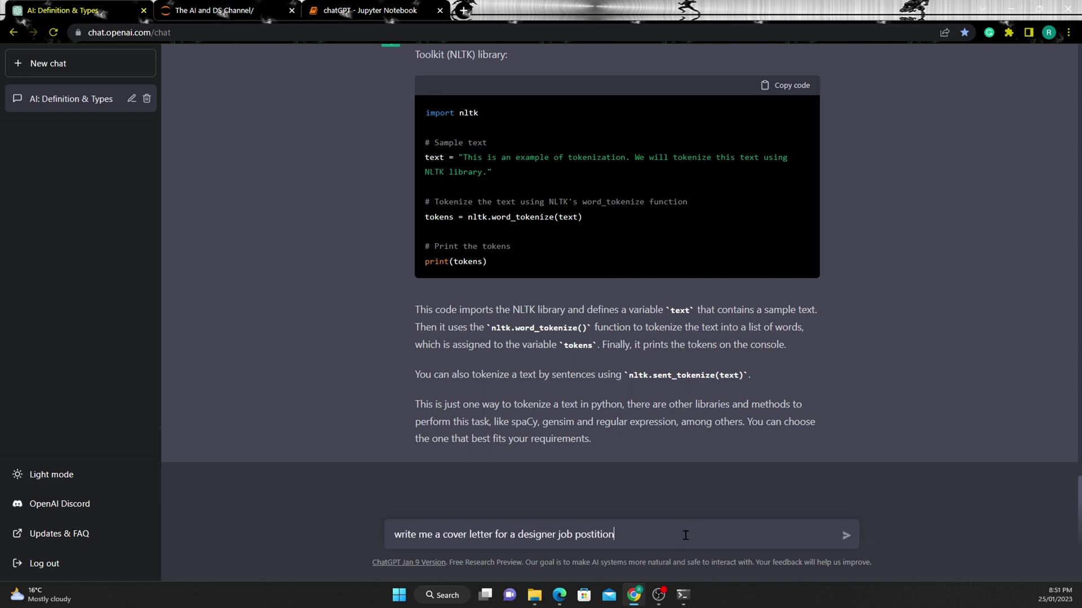
# Step: Send the typed request for a cover letter for a designer job
pyautogui.press('Return')
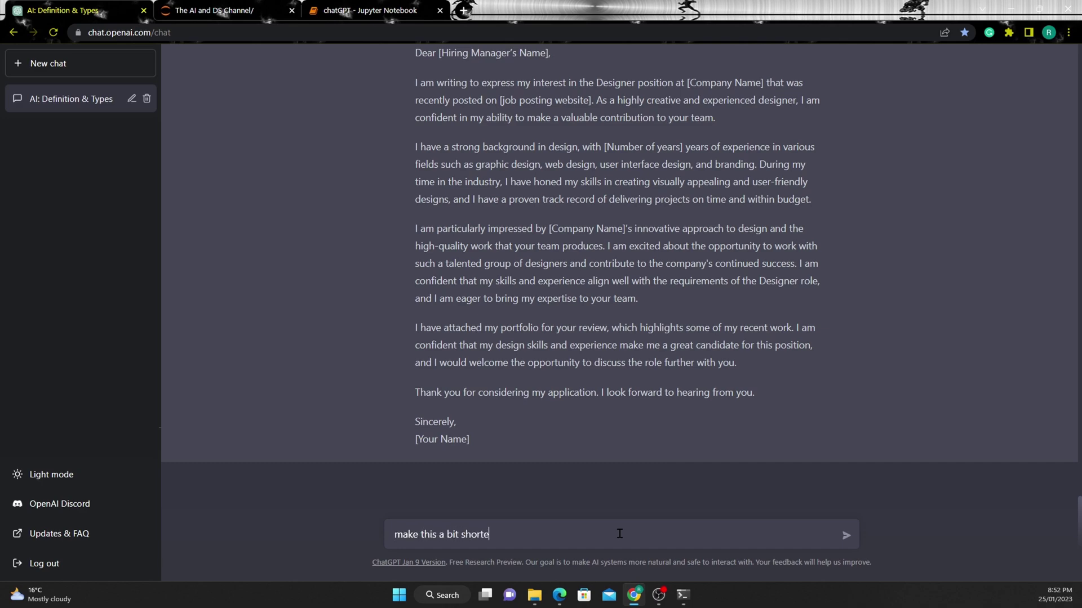
# Step: Ask ChatGPT to make the designer cover letter a bit shorter
pyautogui.write('r')
pyautogui.press('Return')
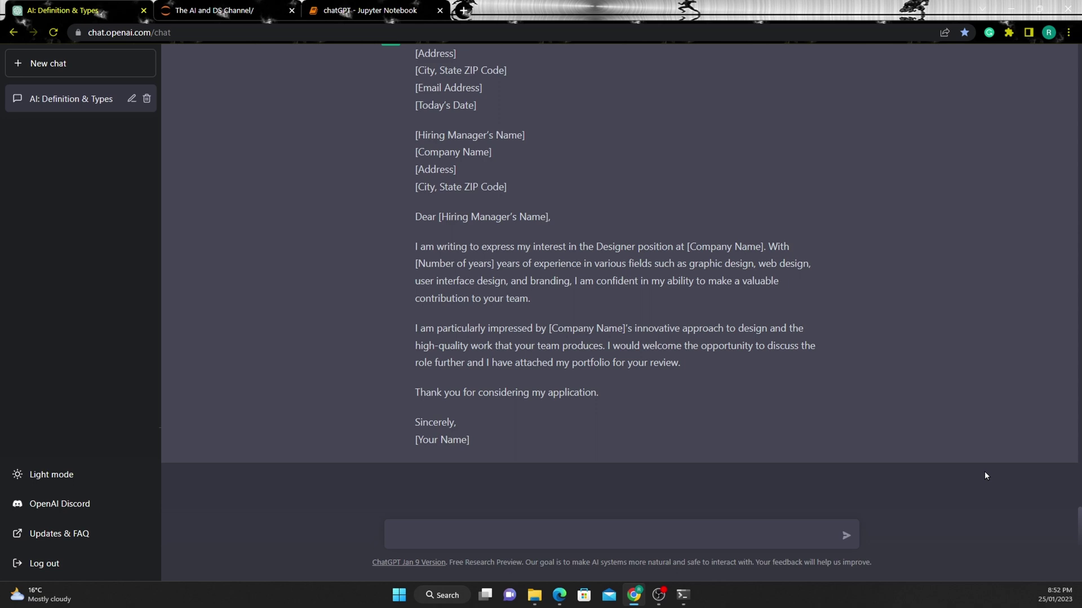
# Step: Send the prompt 'write me a birthday wish for a dear friend' to ChatGPT
pyautogui.write('write me a birthday wish for a dear friend')
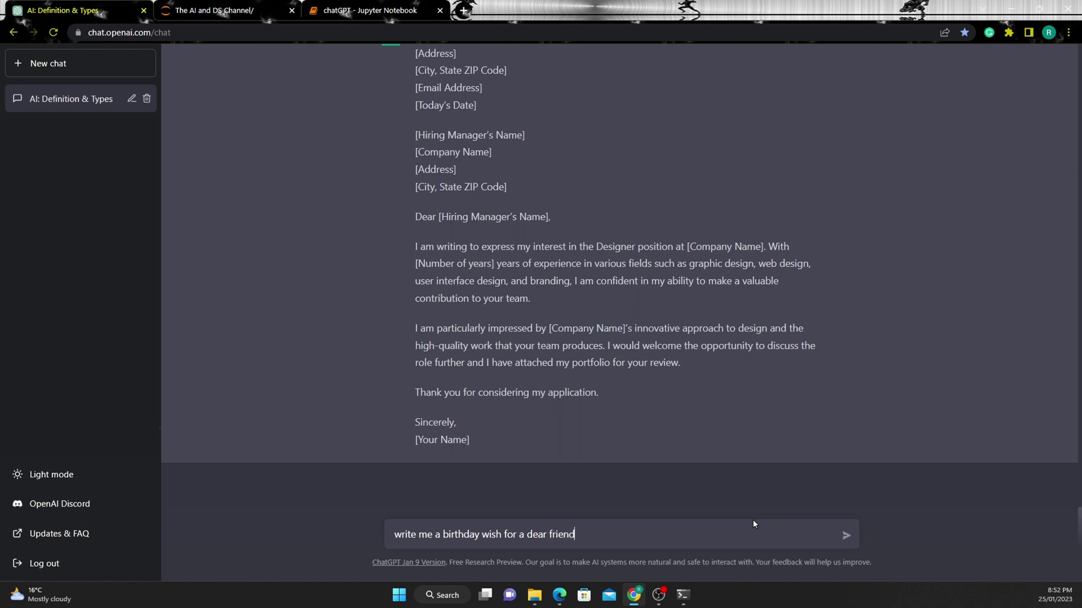
pyautogui.press('Return')
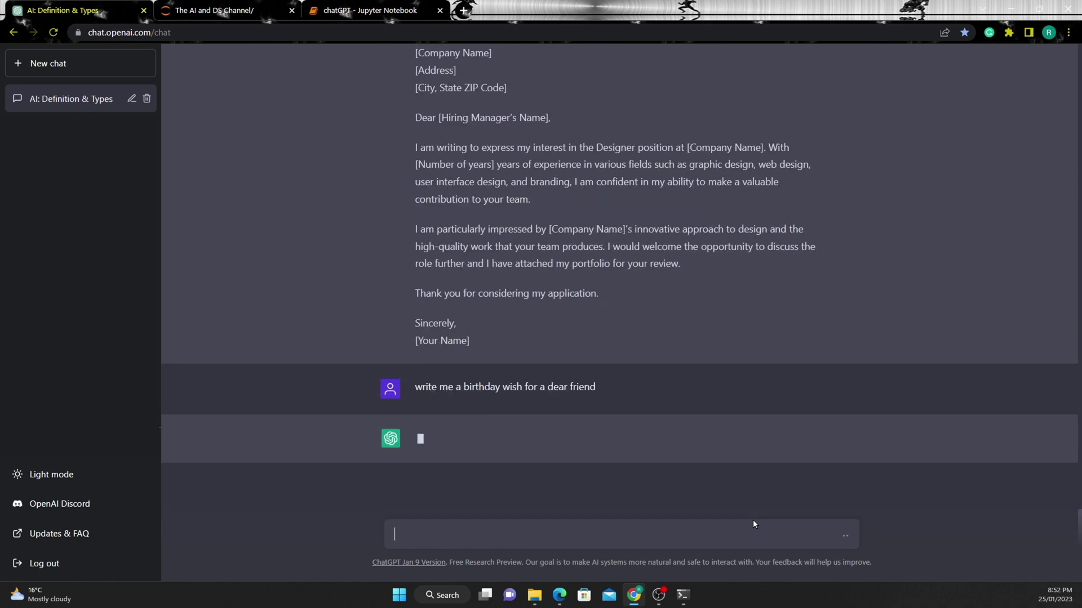